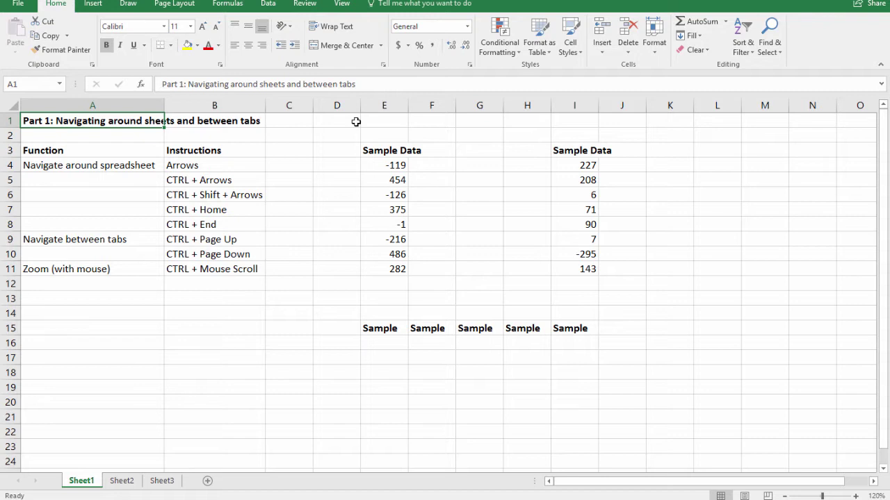
Step: Move the active cell one cell at a time from A1 through C4 and C9 to E9
{"action": "key", "text": "Down"}
{"action": "key", "text": "Down"}
{"action": "key", "text": "Right"}
{"action": "key", "text": "Right"}
{"action": "key", "text": "Down"}
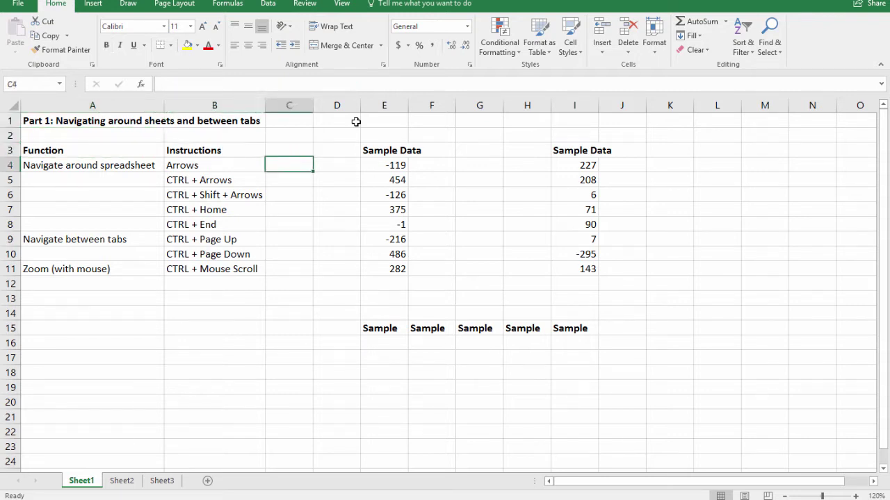
{"action": "key", "text": "Down"}
{"action": "key", "text": "Down"}
{"action": "key", "text": "Down"}
{"action": "key", "text": "Down"}
{"action": "key", "text": "Down"}
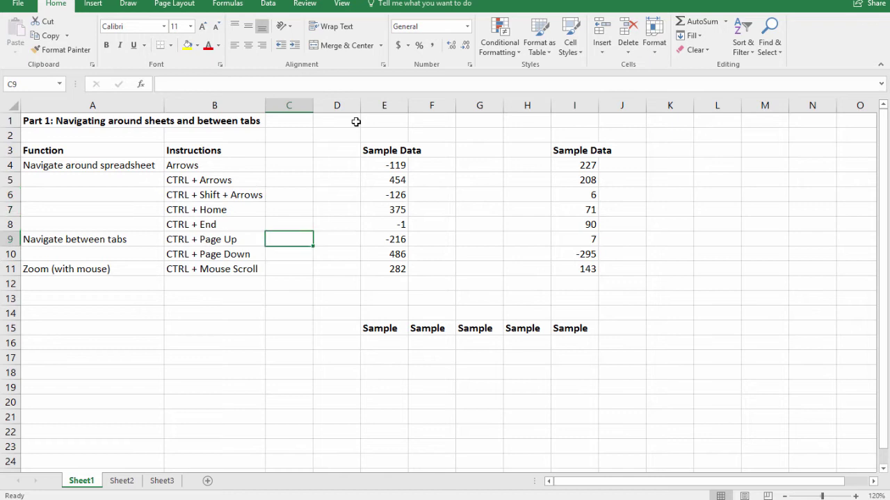
{"action": "key", "text": "Right"}
{"action": "key", "text": "Right"}
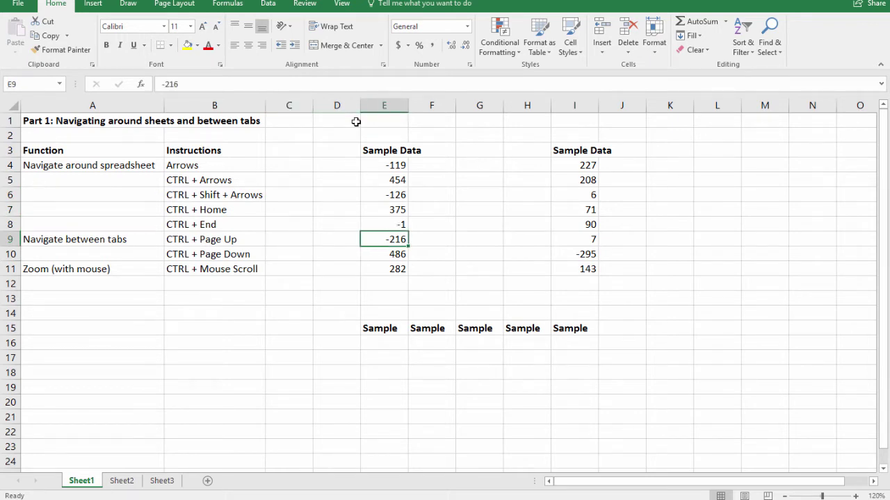
Step: Move the active cell one cell at a time up to E2, across to A2, and on through B3 to B5
{"action": "key", "text": "Up"}
{"action": "key", "text": "Up"}
{"action": "key", "text": "Up"}
{"action": "key", "text": "Up"}
{"action": "key", "text": "Up"}
{"action": "key", "text": "Up"}
{"action": "key", "text": "Up"}
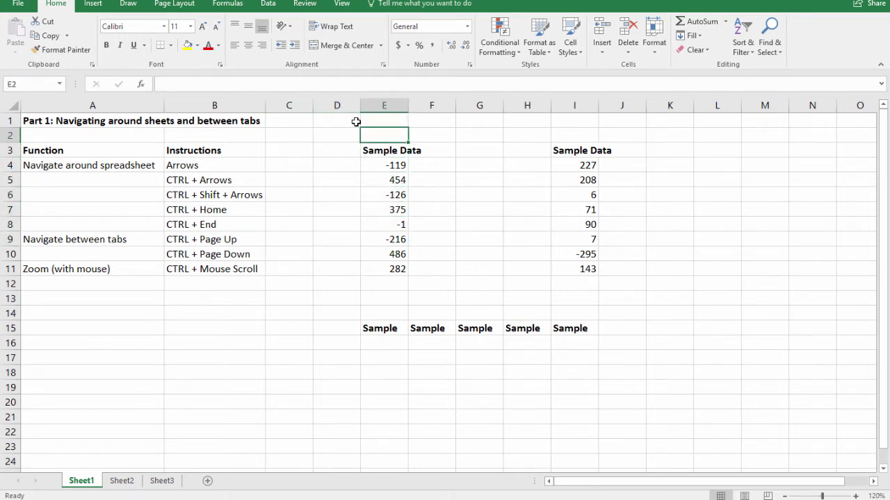
{"action": "key", "text": "Left"}
{"action": "key", "text": "Left"}
{"action": "key", "text": "Left"}
{"action": "key", "text": "Left"}
{"action": "key", "text": "Down"}
{"action": "key", "text": "Right"}
{"action": "key", "text": "Down"}
{"action": "key", "text": "Down"}
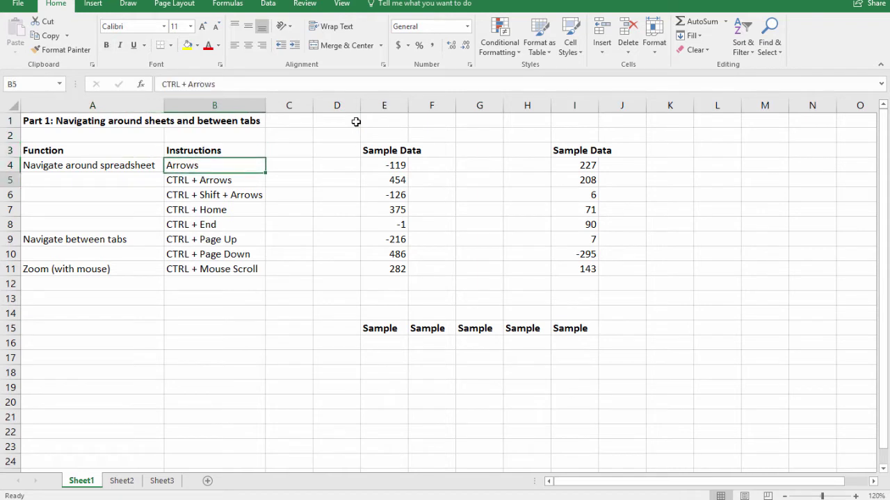
Step: Move the active cell one cell at a time from B5 to E4, back to C3, and over to the header in E3
{"action": "key", "text": "Up"}
{"action": "key", "text": "Right"}
{"action": "key", "text": "Right"}
{"action": "key", "text": "Right"}
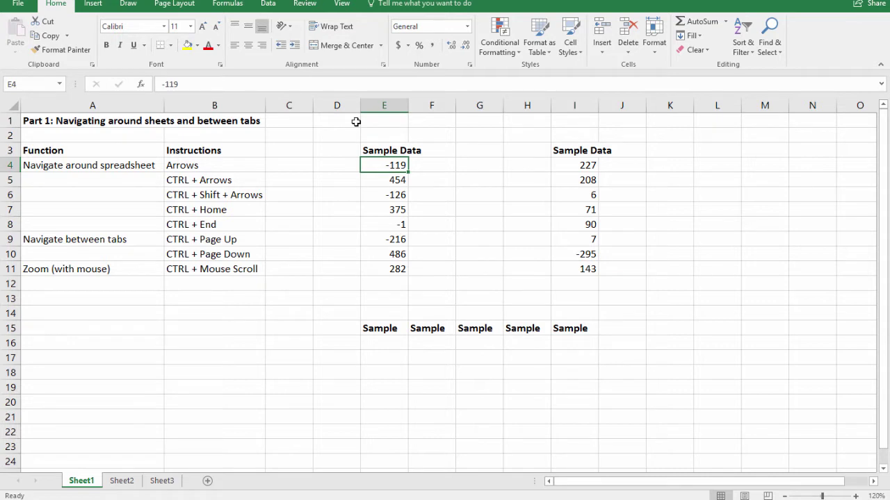
{"action": "key", "text": "Left"}
{"action": "key", "text": "Left"}
{"action": "key", "text": "Up"}
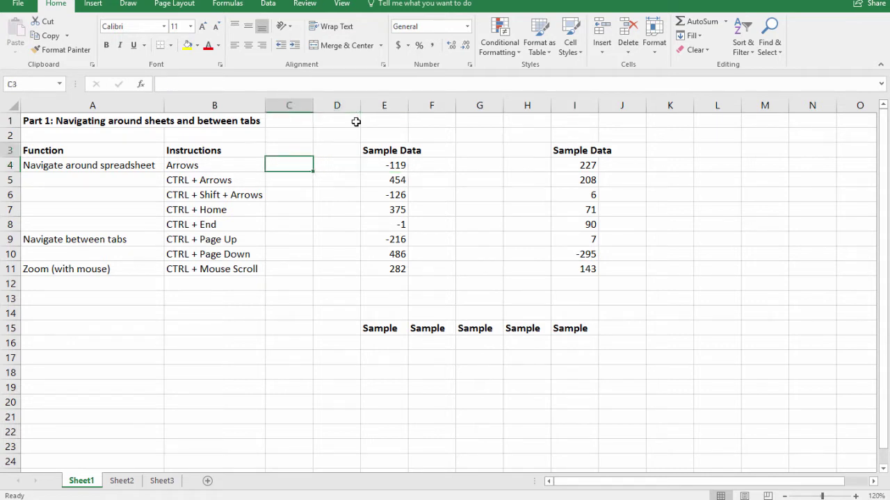
{"action": "key", "text": "Right"}
{"action": "key", "text": "Right"}
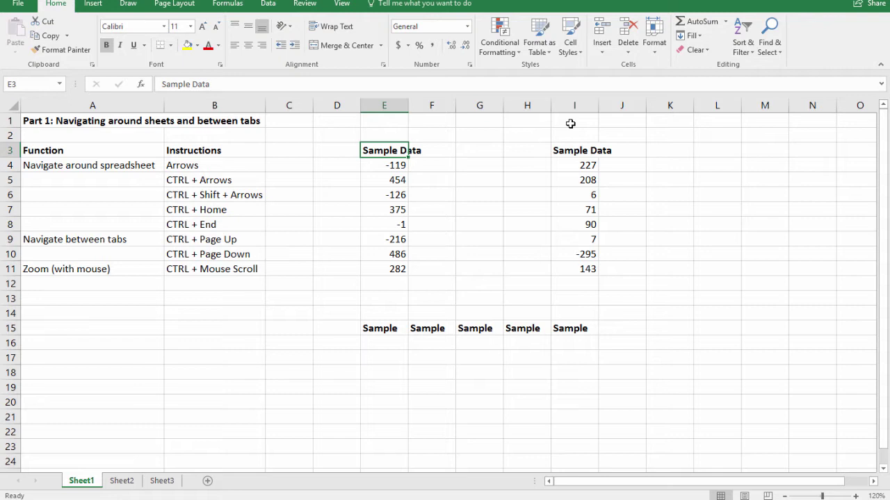
Step: Jump between the edges of the sample data from E3 through I3, I11, I15 and E15, and return to E3
{"action": "key", "text": "ctrl+Right"}
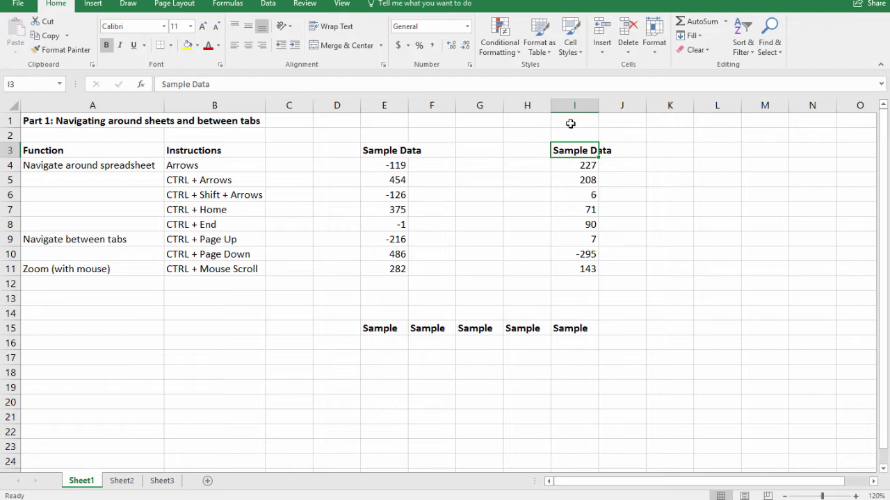
{"action": "key", "text": "ctrl+Down"}
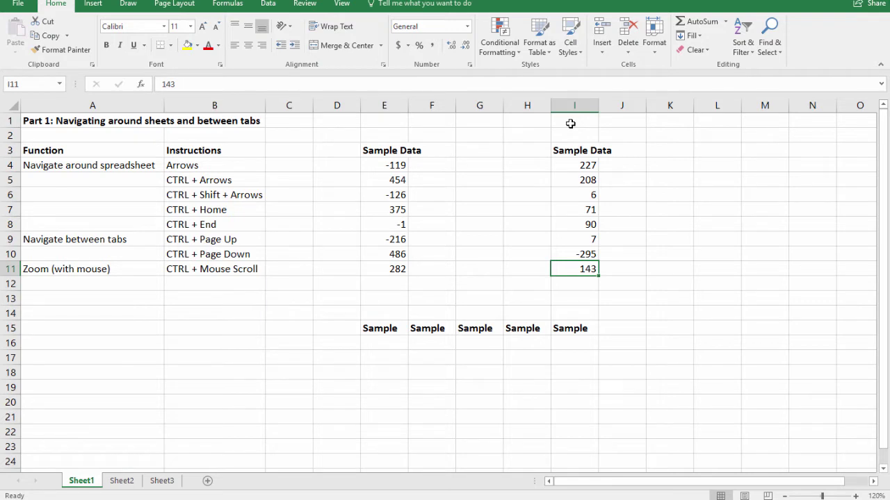
{"action": "key", "text": "ctrl+Down"}
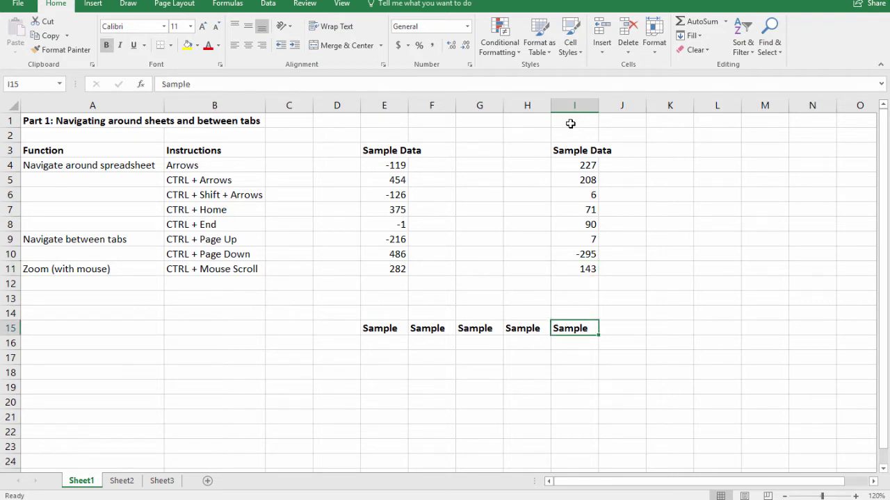
{"action": "key", "text": "ctrl+Left"}
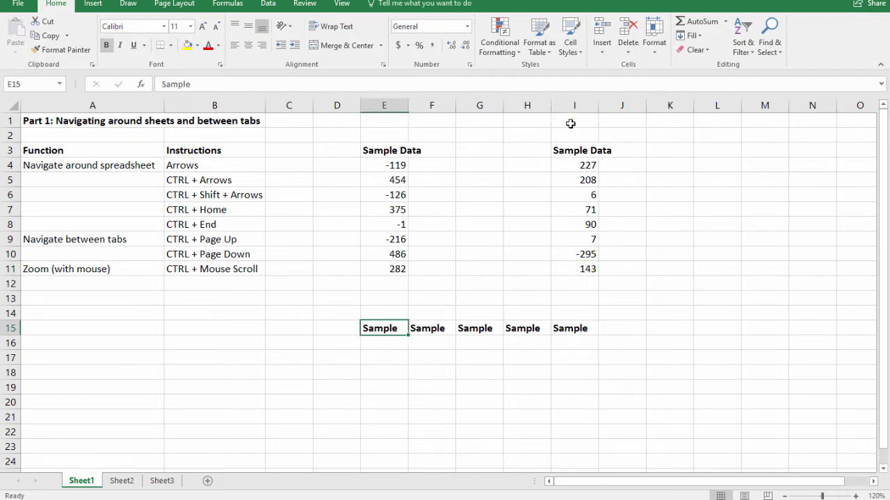
{"action": "key", "text": "ctrl+Right"}
{"action": "key", "text": "ctrl+Up"}
{"action": "key", "text": "ctrl+Up"}
{"action": "key", "text": "ctrl+Left"}
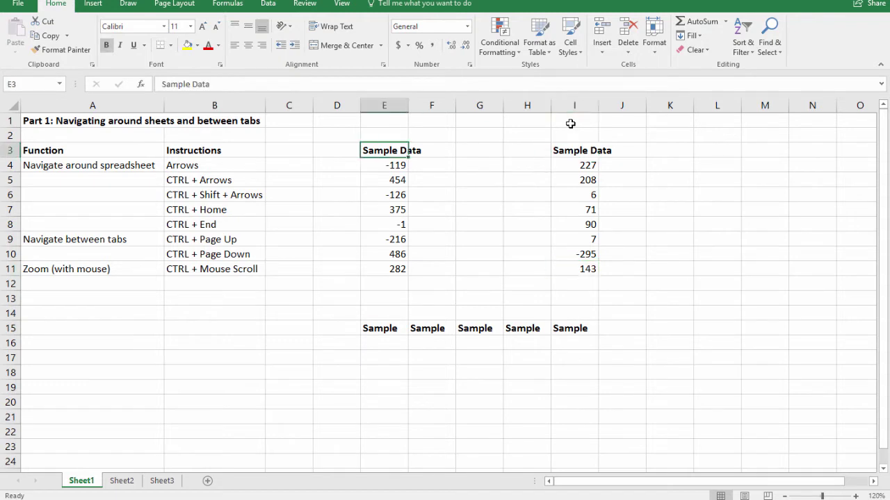
Step: Jump to the end of the data in E11 and extend the selection cell by cell to cover E6:F11
{"action": "key", "text": "ctrl+Down"}
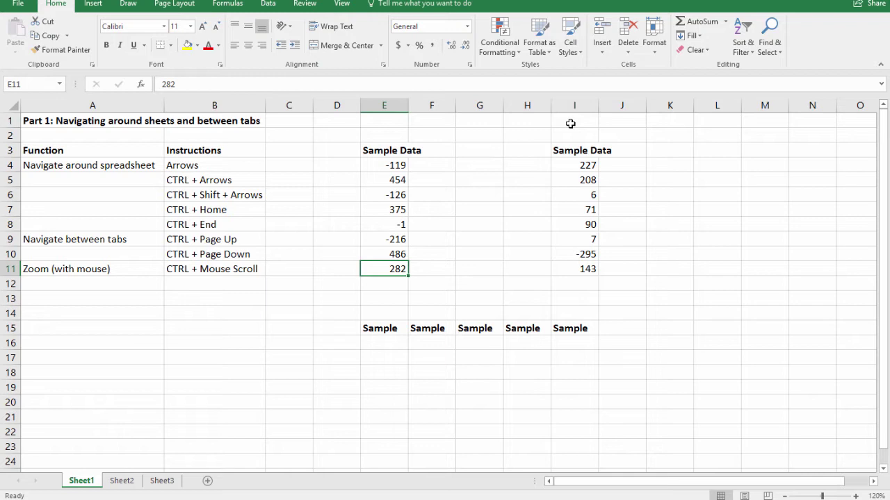
{"action": "key", "text": "shift+Up"}
{"action": "key", "text": "shift+Up"}
{"action": "key", "text": "shift+Up"}
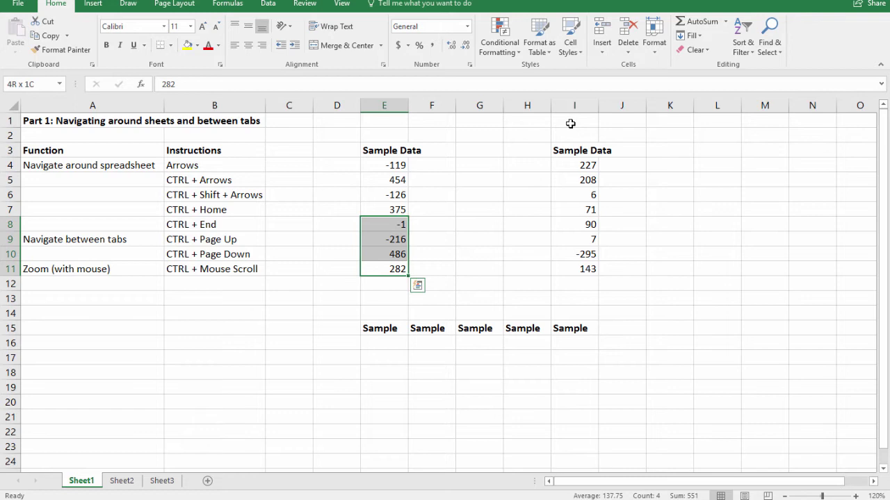
{"action": "key", "text": "shift+Up"}
{"action": "key", "text": "shift+Up"}
{"action": "key", "text": "shift+Right"}
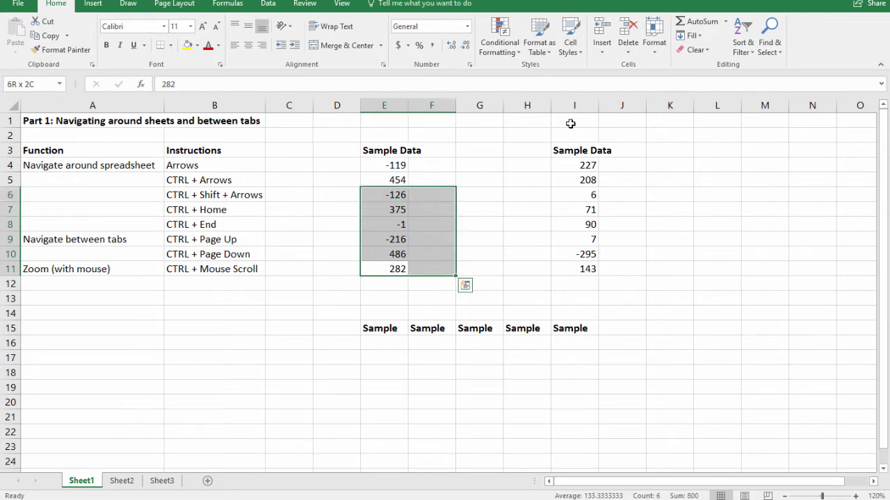
Step: Resize the selection cell by cell sideways across columns C to G, and shrink it to E10:E11
{"action": "key", "text": "shift+Right"}
{"action": "key", "text": "shift+Left"}
{"action": "key", "text": "shift+Left"}
{"action": "key", "text": "shift+Left"}
{"action": "key", "text": "shift+Left"}
{"action": "key", "text": "shift+Right"}
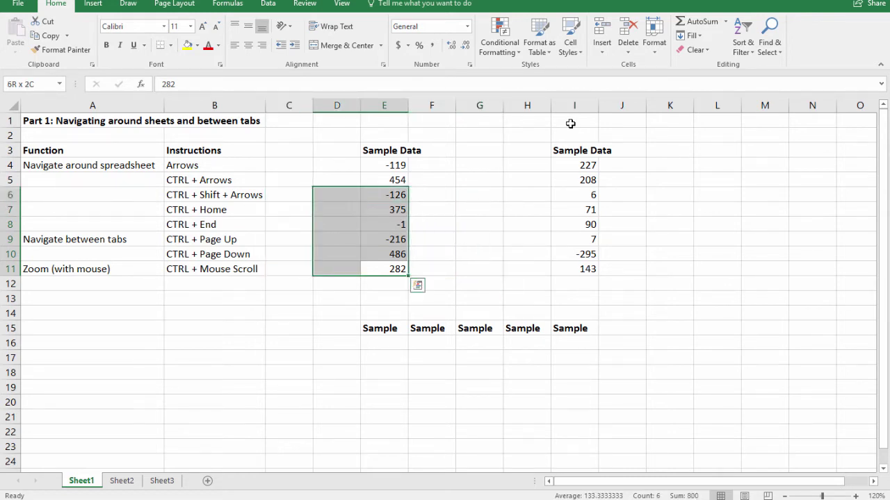
{"action": "key", "text": "shift+Right"}
{"action": "key", "text": "shift+Down"}
{"action": "key", "text": "shift+Down"}
{"action": "key", "text": "shift+Down"}
{"action": "key", "text": "shift+Down"}
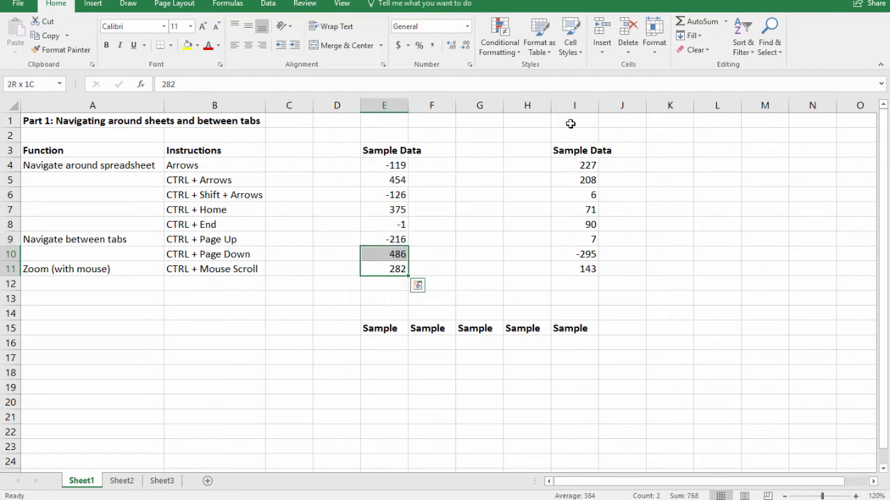
Step: Starting from E11 alone, extend the selection to the data edges up and across to cover E3:I11
{"action": "key", "text": "Down"}
{"action": "key", "text": "Up"}
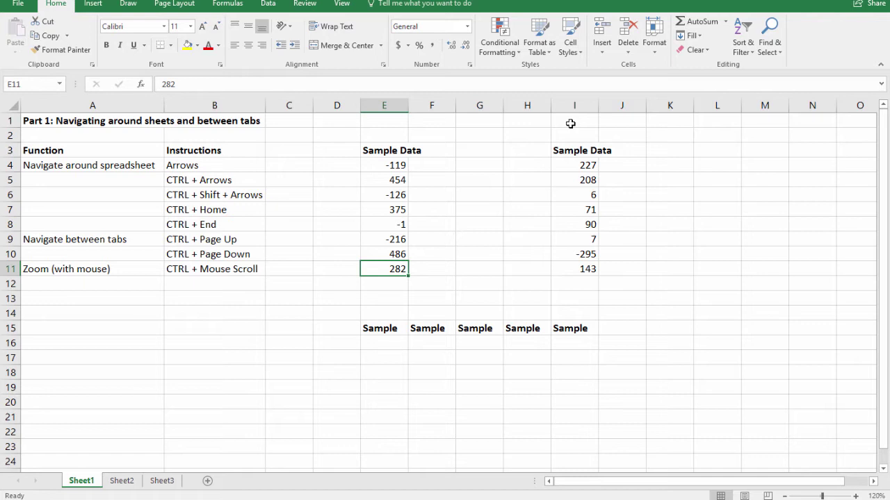
{"action": "key", "text": "ctrl+shift+Up"}
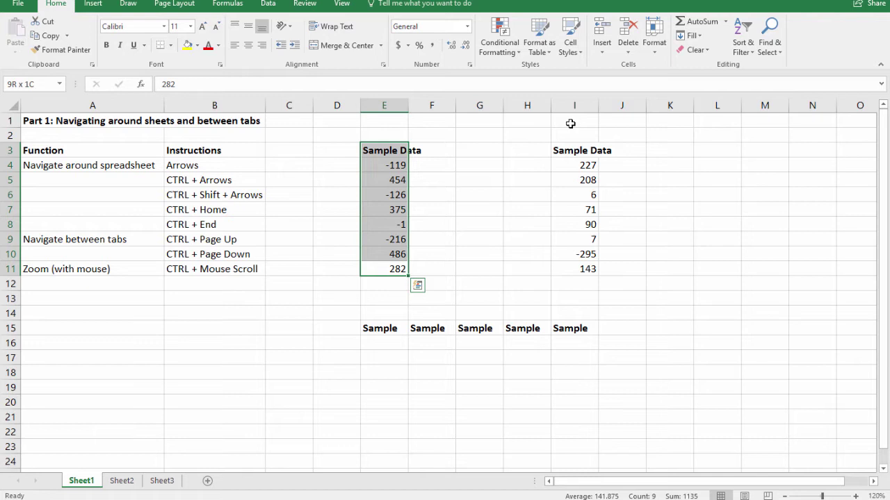
{"action": "key", "text": "ctrl+shift+Right"}
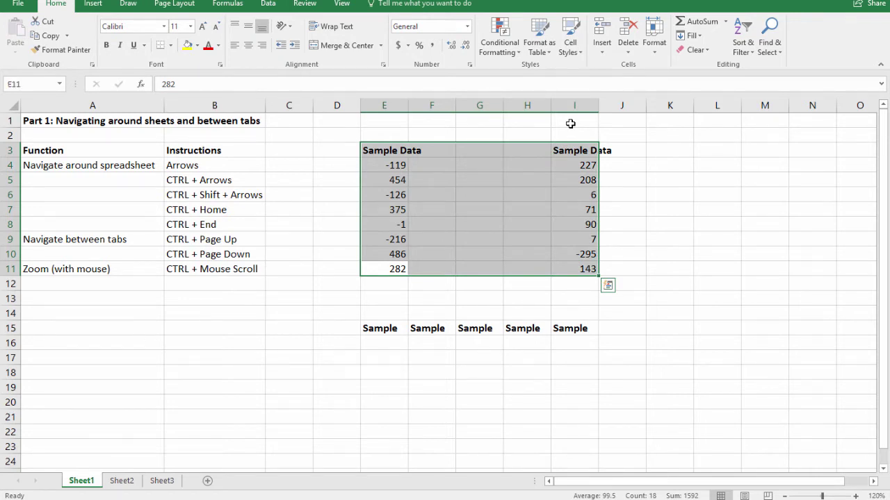
Step: Select the row of Sample labels E15:I15 and extend the selection up to the headers, covering E3:I15
{"action": "key", "text": "Down"}
{"action": "key", "text": "Right"}
{"action": "key", "text": "Down"}
{"action": "key", "text": "Down"}
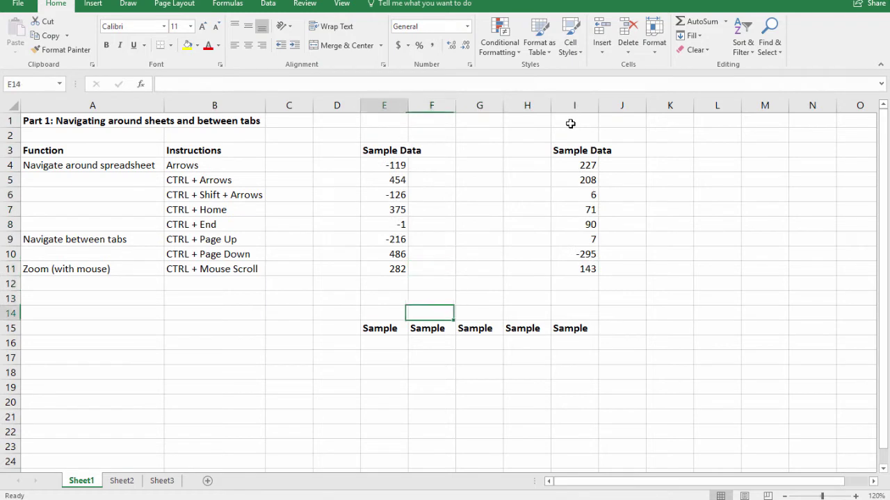
{"action": "key", "text": "Left"}
{"action": "key", "text": "Down"}
{"action": "key", "text": "ctrl+shift+Right"}
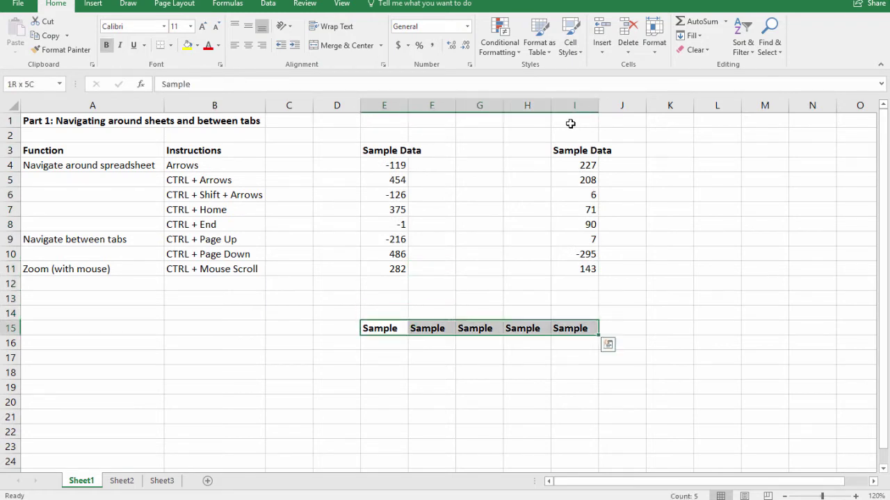
{"action": "key", "text": "ctrl+shift+Up"}
{"action": "key", "text": "ctrl+shift+Up"}
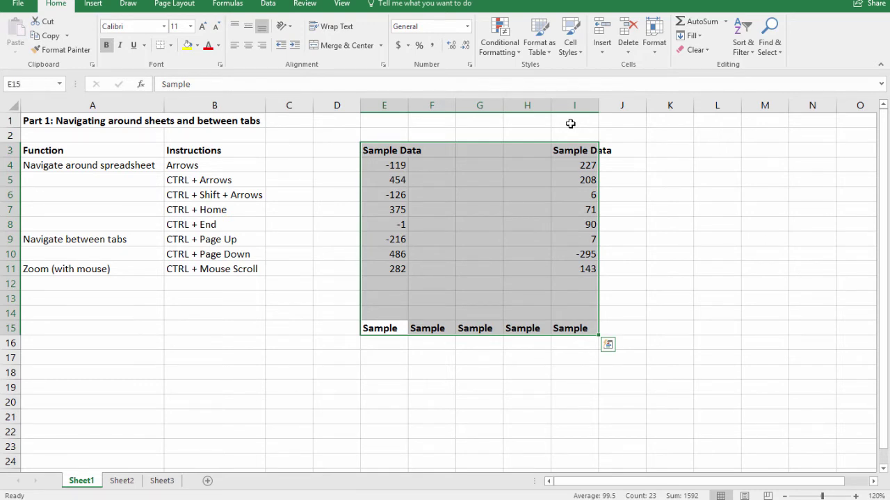
Step: Drop the selection by moving to F17, and jump to the sheet's first cell A1 and its last used cell K24
{"action": "key", "text": "Left"}
{"action": "key", "text": "Right"}
{"action": "key", "text": "Right"}
{"action": "key", "text": "Down"}
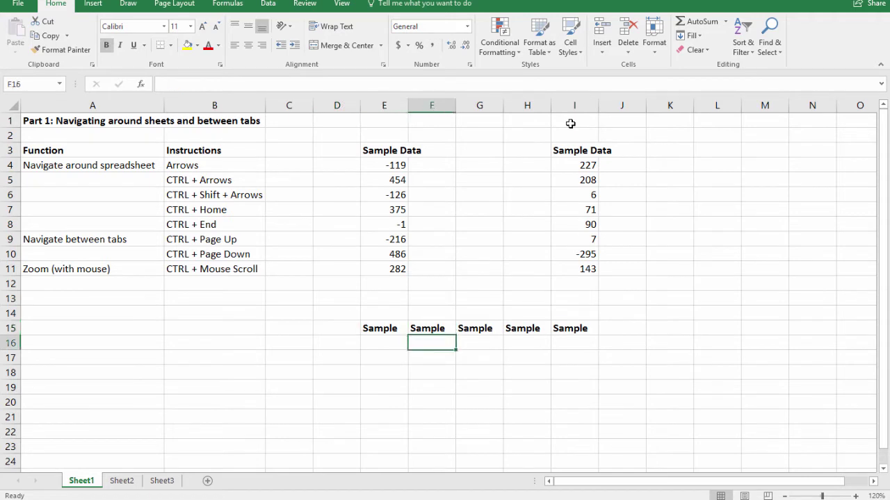
{"action": "key", "text": "Down"}
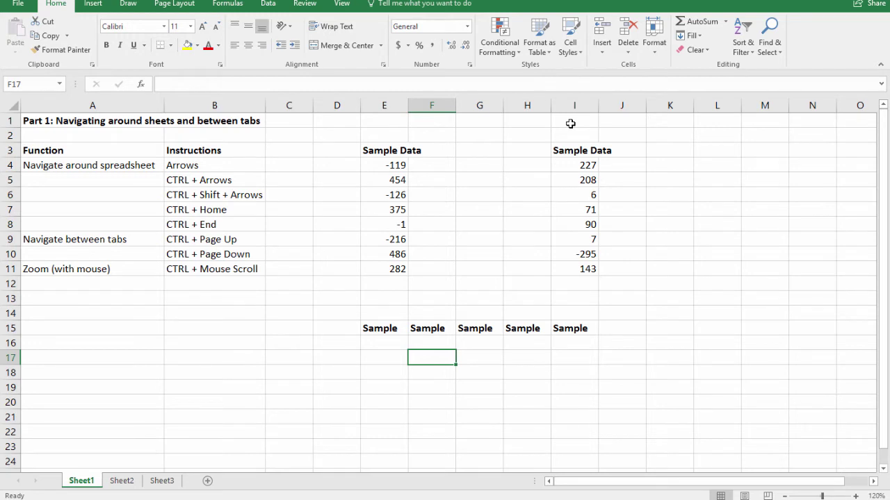
{"action": "key", "text": "ctrl+Home"}
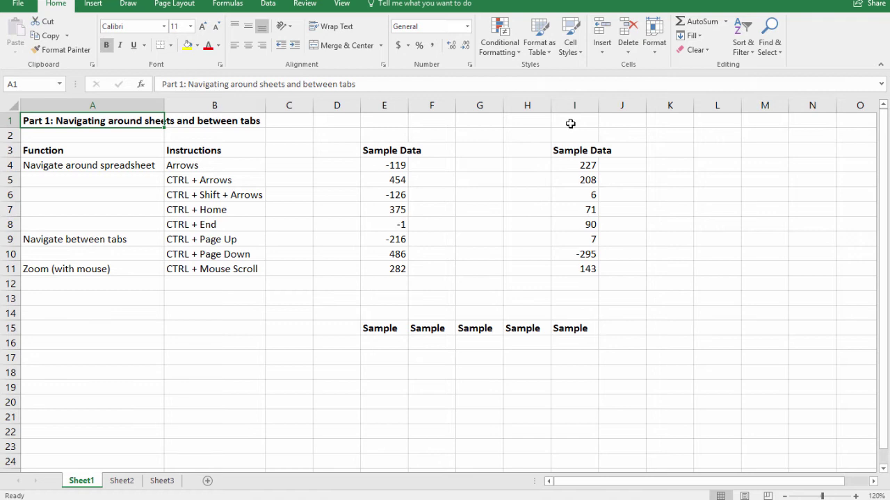
{"action": "key", "text": "ctrl+End"}
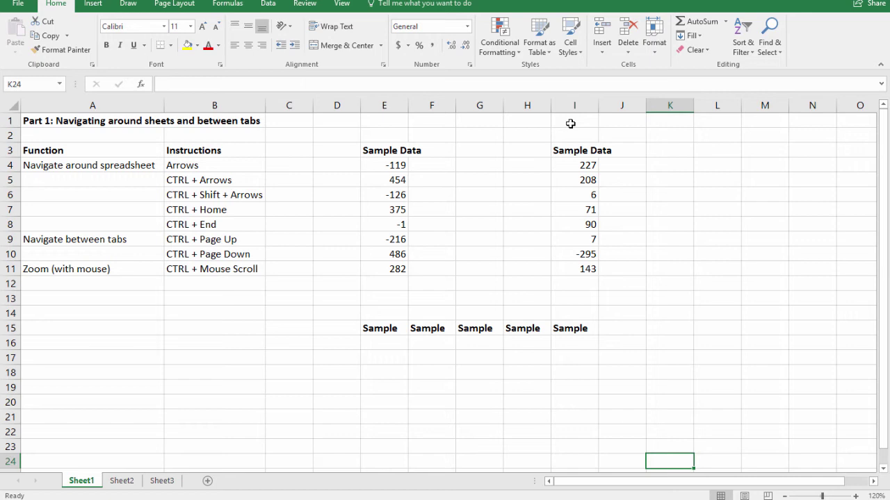
Step: Move from K24 to H24 and jump along the data edges through E15 and E3 up to E1
{"action": "key", "text": "Left"}
{"action": "key", "text": "Left"}
{"action": "key", "text": "Left"}
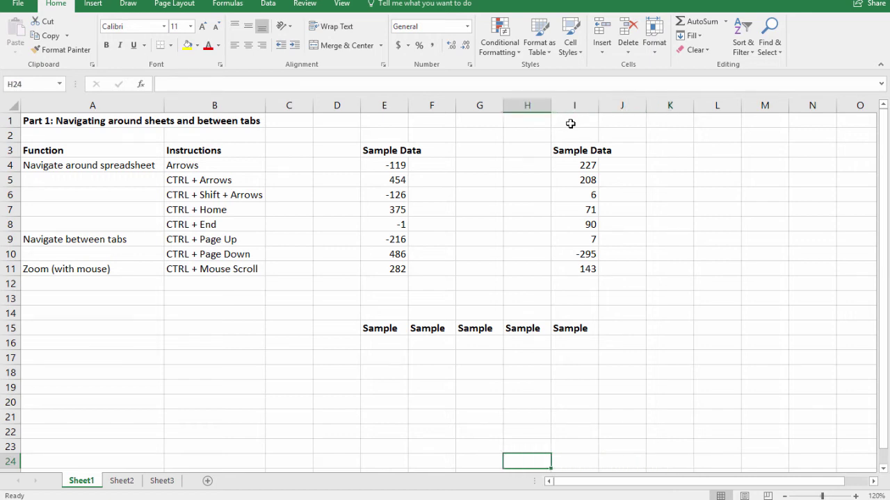
{"action": "key", "text": "ctrl+Up"}
{"action": "key", "text": "ctrl+Left"}
{"action": "key", "text": "ctrl+Up"}
{"action": "key", "text": "ctrl+Up"}
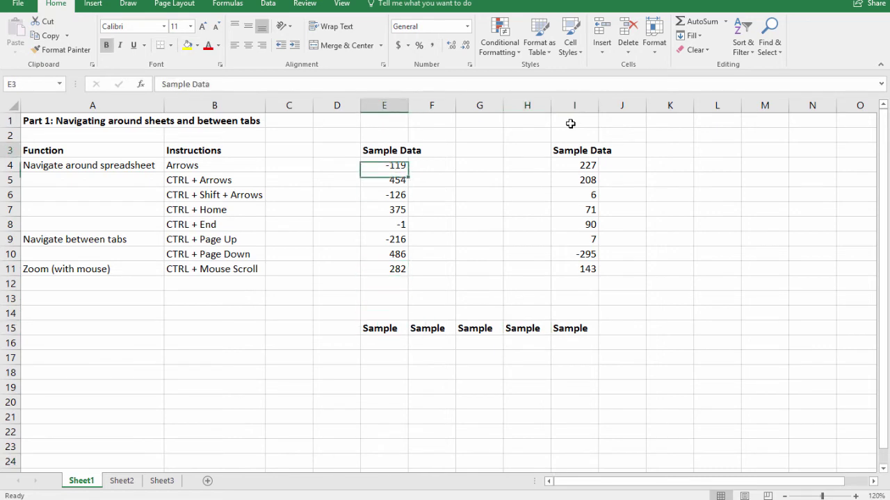
{"action": "key", "text": "ctrl+Up"}
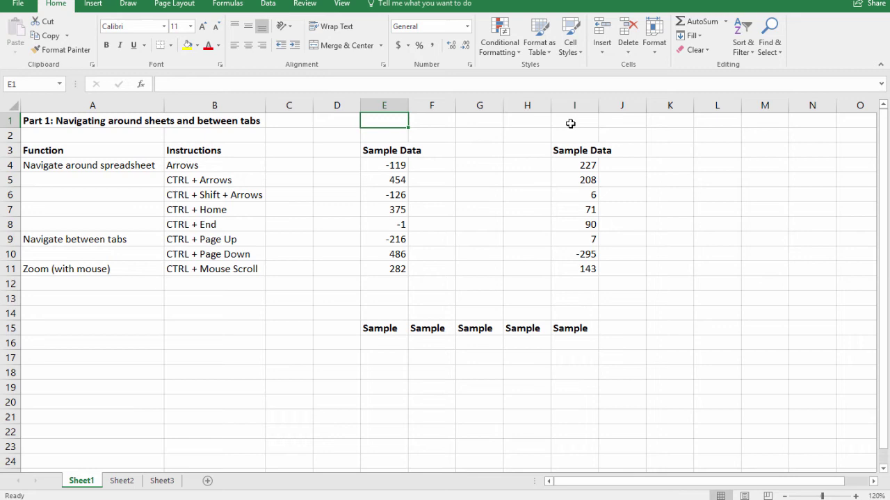
Step: Go through the worksheets in order from Sheet1 to Sheet3 and back to Sheet1, twice
{"action": "key", "text": "ctrl+Page_Down"}
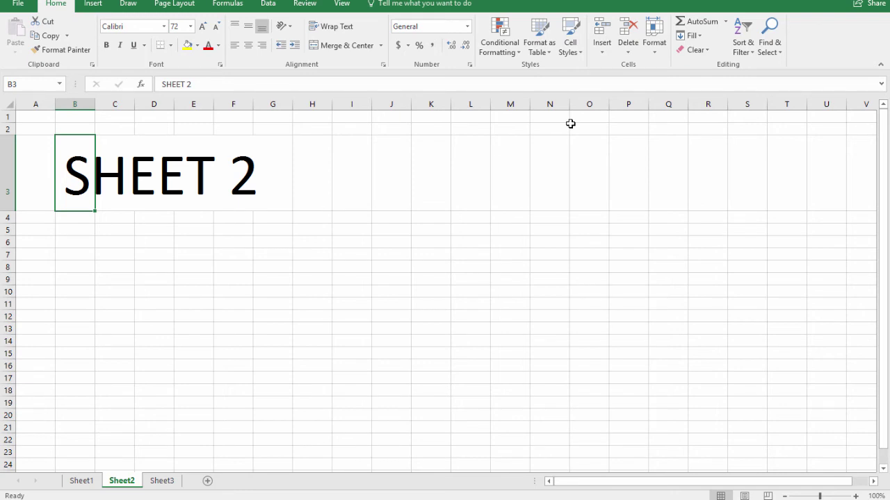
{"action": "key", "text": "ctrl+Page_Down"}
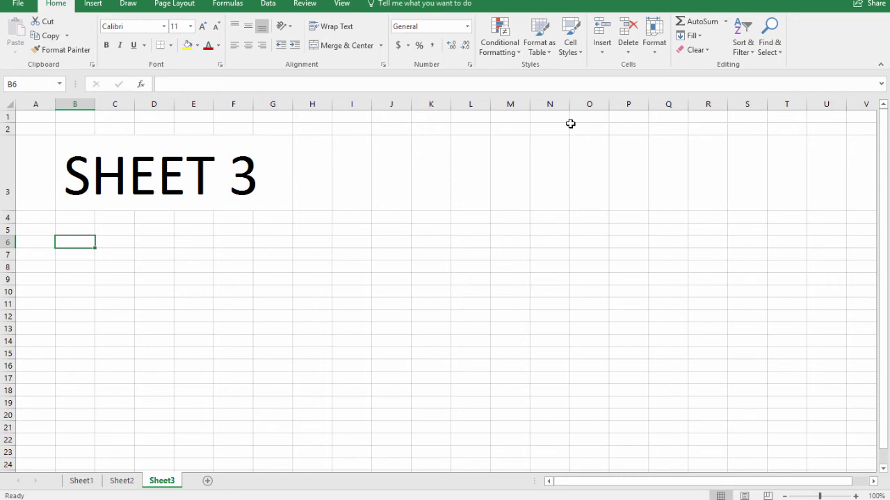
{"action": "key", "text": "ctrl+Page_Up"}
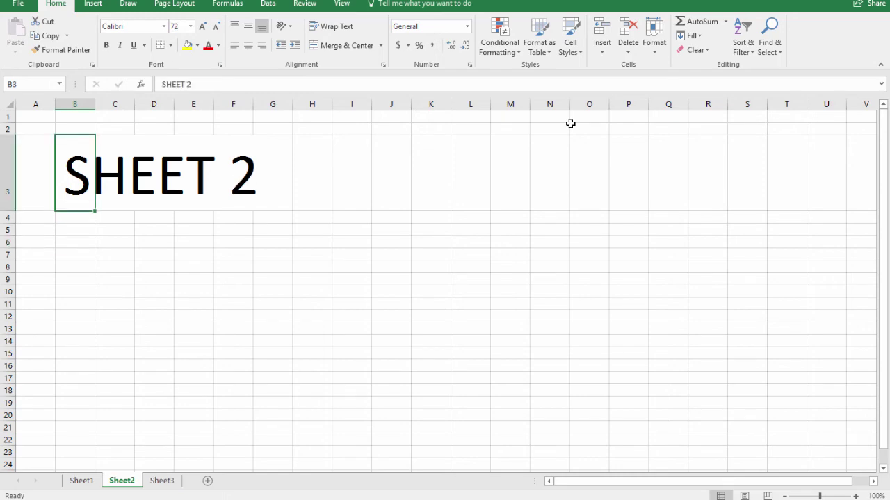
{"action": "key", "text": "ctrl+Page_Up"}
{"action": "key", "text": "ctrl+Page_Down"}
{"action": "key", "text": "ctrl+Page_Down"}
{"action": "key", "text": "ctrl+Page_Up"}
{"action": "key", "text": "ctrl+Page_Up"}
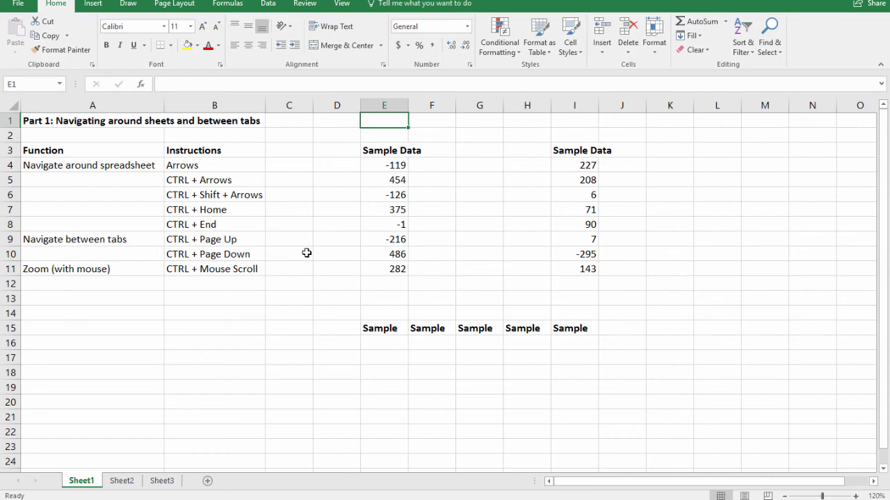
Step: Zoom Sheet1 in to 175%, bring it back to 145%, and select cell C8
{"action": "scroll", "coordinate": [306, 253], "scroll_direction": "up", "scroll_amount": 4}
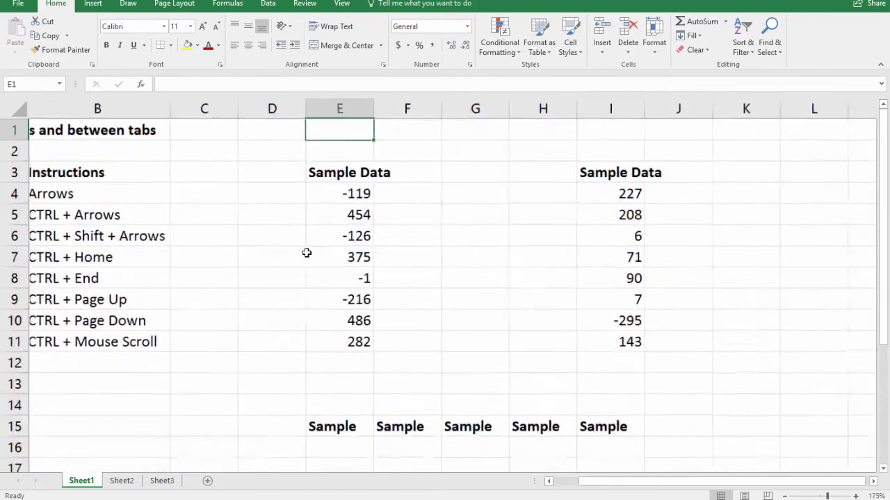
{"action": "scroll", "coordinate": [307, 253], "scroll_direction": "down", "scroll_amount": 3}
{"action": "left_click", "coordinate": [343, 238]}
{"action": "key", "text": "Down"}
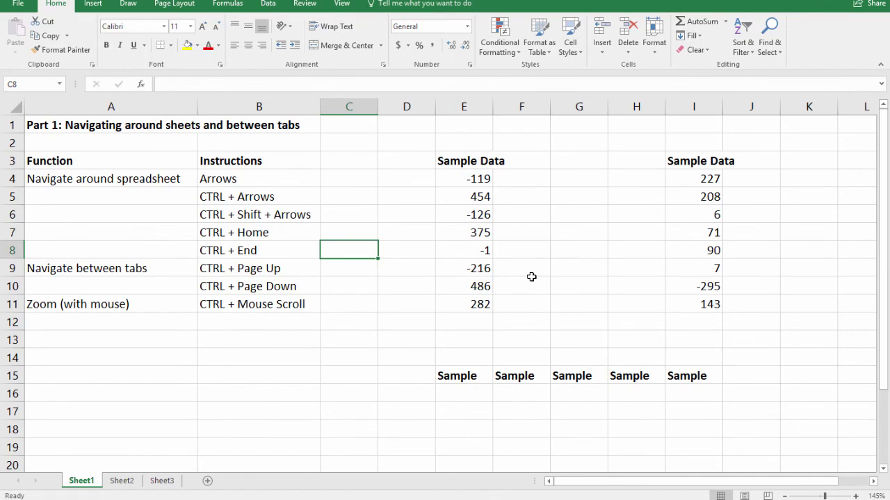
Step: Zoom Sheet1 out to 85% and back in to 145%, and select cell F5 beside the Sample Data column
{"action": "scroll", "coordinate": [531, 277], "scroll_direction": "down", "scroll_amount": 4}
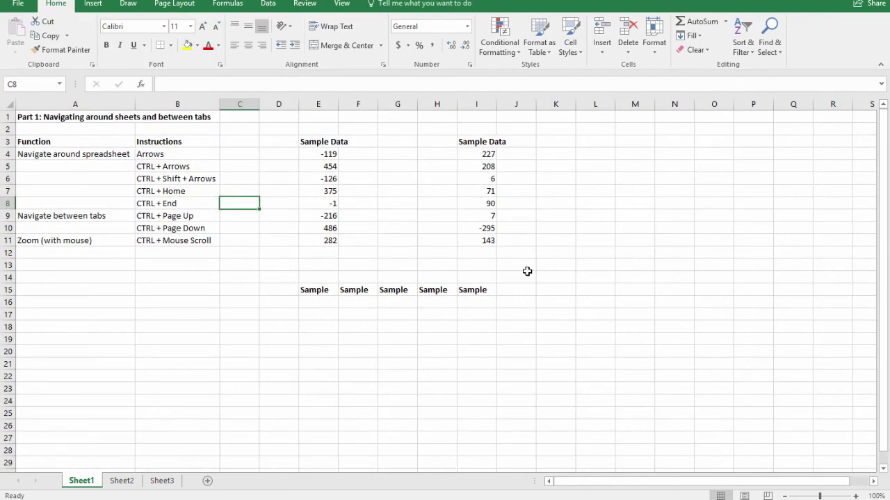
{"action": "scroll", "coordinate": [526, 271], "scroll_direction": "down", "scroll_amount": 1}
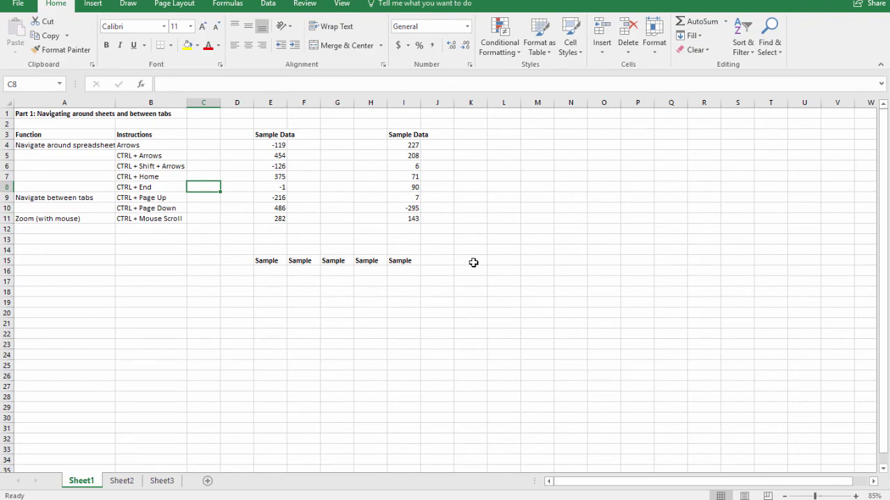
{"action": "scroll", "coordinate": [473, 263], "scroll_direction": "up", "scroll_amount": 4}
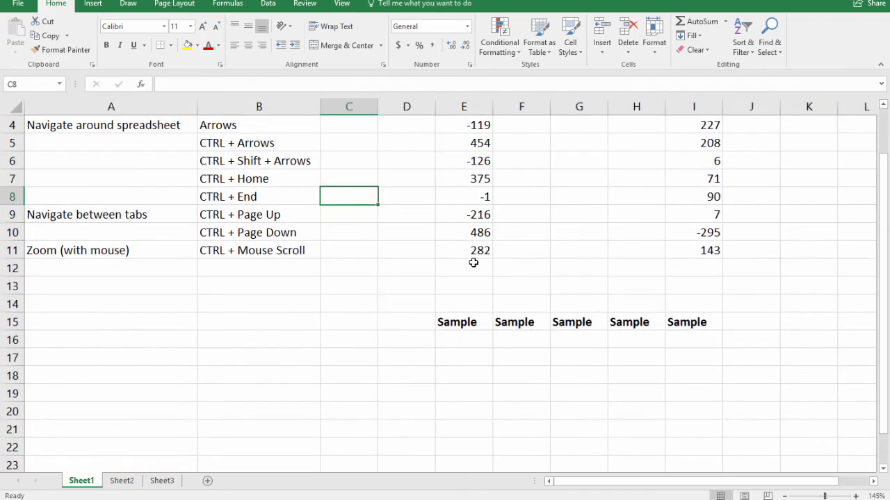
{"action": "scroll", "coordinate": [472, 261], "scroll_direction": "down", "scroll_amount": 1}
{"action": "scroll", "coordinate": [458, 257], "scroll_direction": "up", "scroll_amount": 2}
{"action": "left_click", "coordinate": [545, 192]}
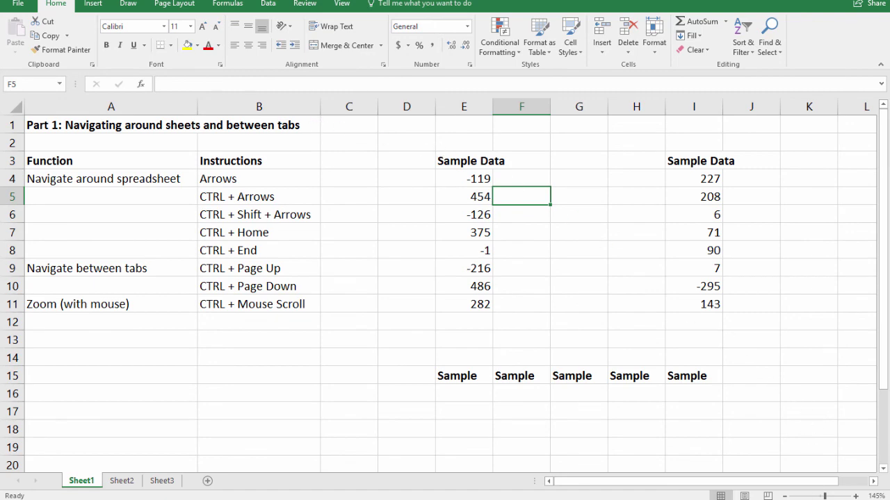
Step: Set the zoom level of Sheet1 to 150% and select cell C8 beside the CTRL + End instruction
{"action": "left_click", "coordinate": [785, 496]}
{"action": "left_click", "coordinate": [856, 497]}
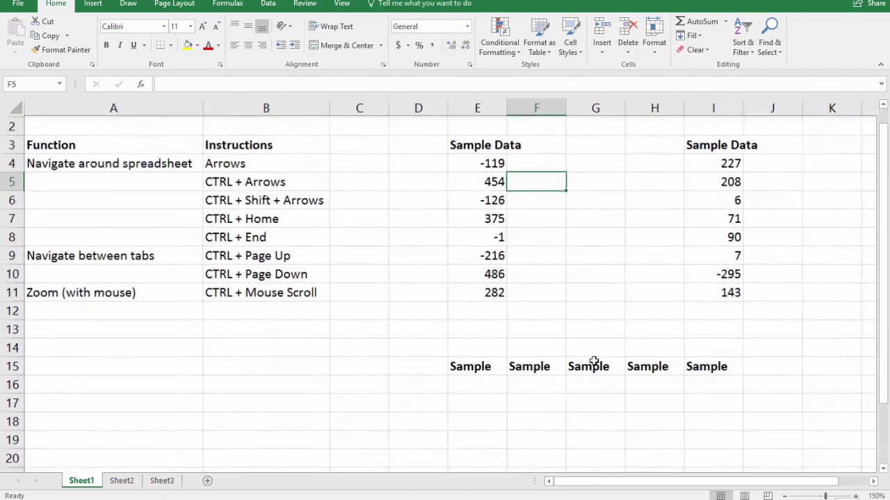
{"action": "left_click", "coordinate": [341, 3]}
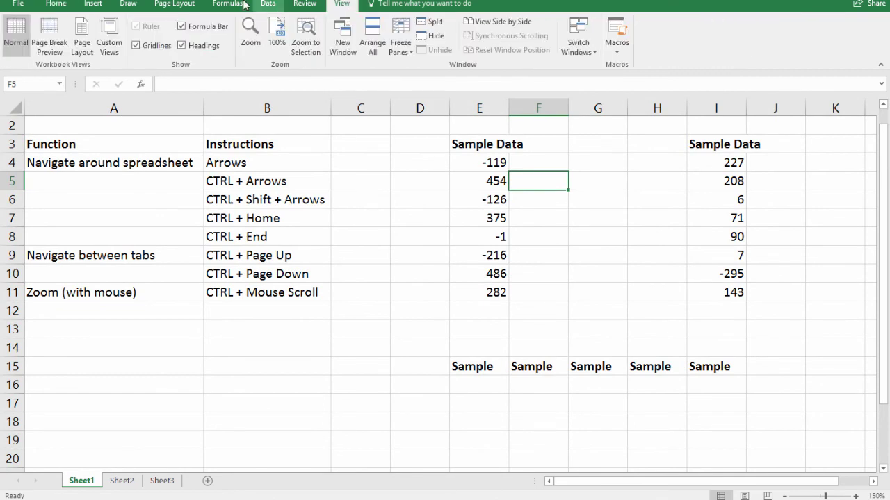
{"action": "left_click", "coordinate": [56, 4]}
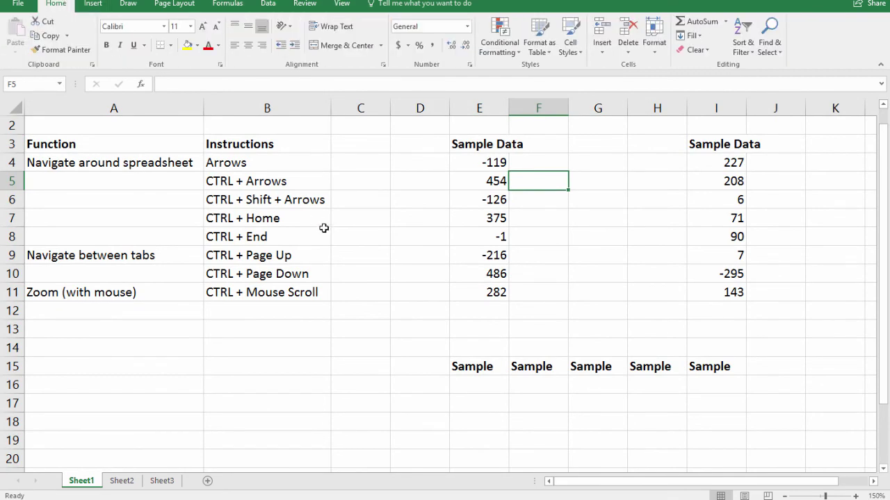
{"action": "left_click", "coordinate": [380, 232]}
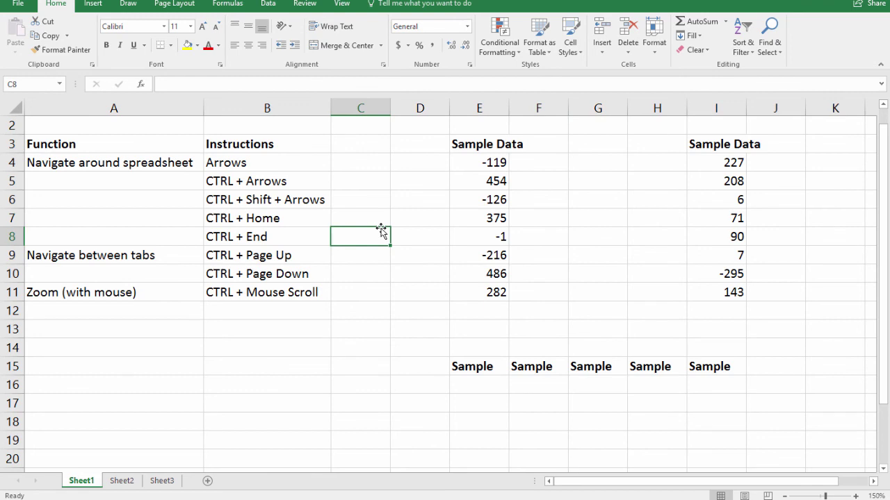
{"action": "scroll", "coordinate": [381, 229], "scroll_direction": "up", "scroll_amount": 1}
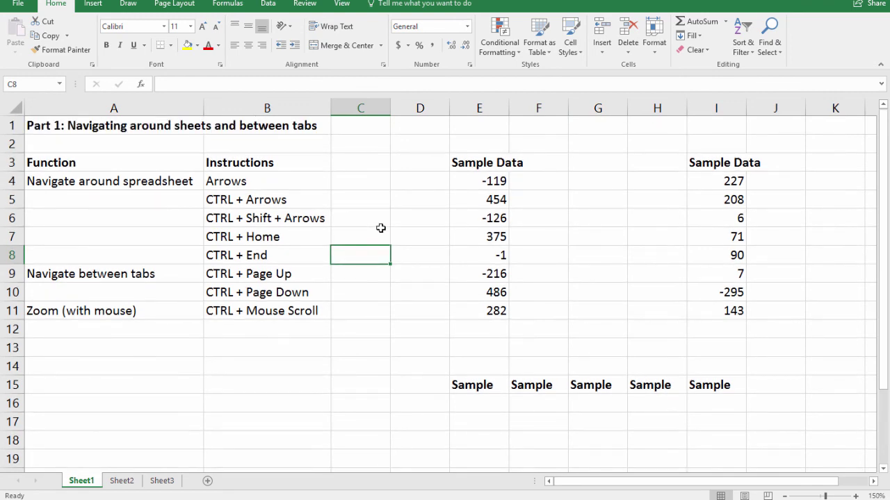